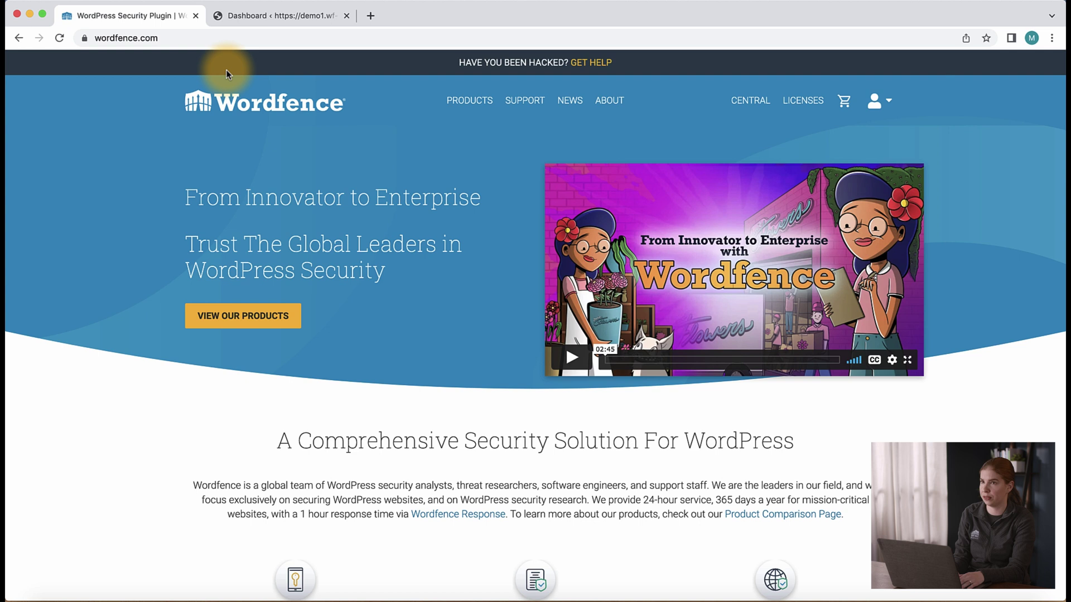
- Switch to the 'Dashboard < demo1' tab showing the demo1.wf-demo.net WordPress admin
{"action": "left_click", "coordinate": [256, 18]}
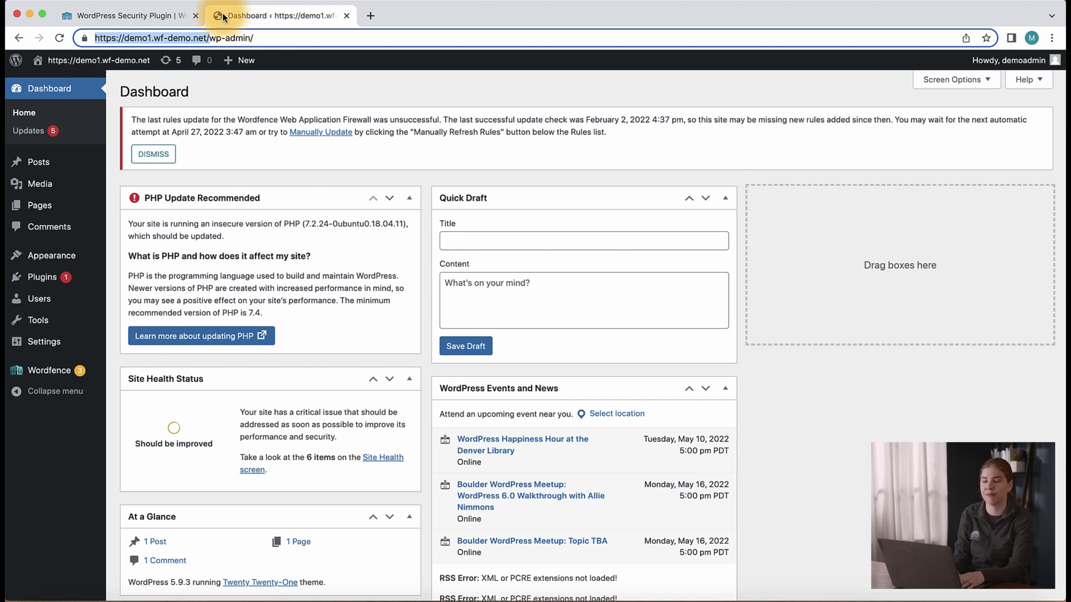
- Start a new site in Wordfence Central and copy the demo1 site address from WordPress
{"action": "left_click", "coordinate": [201, 16]}
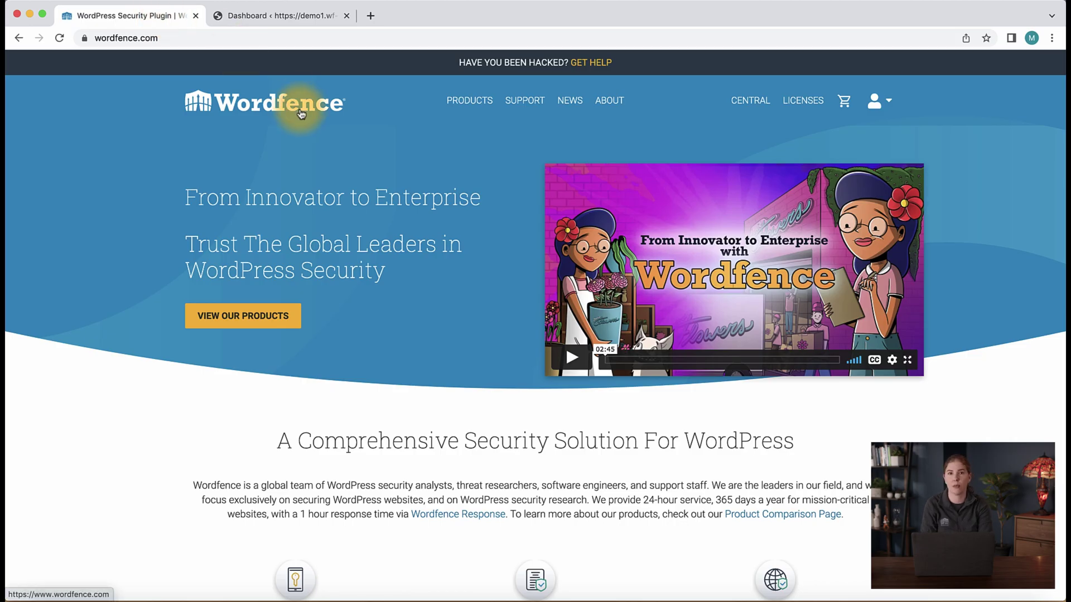
{"action": "mouse_move", "coordinate": [742, 99]}
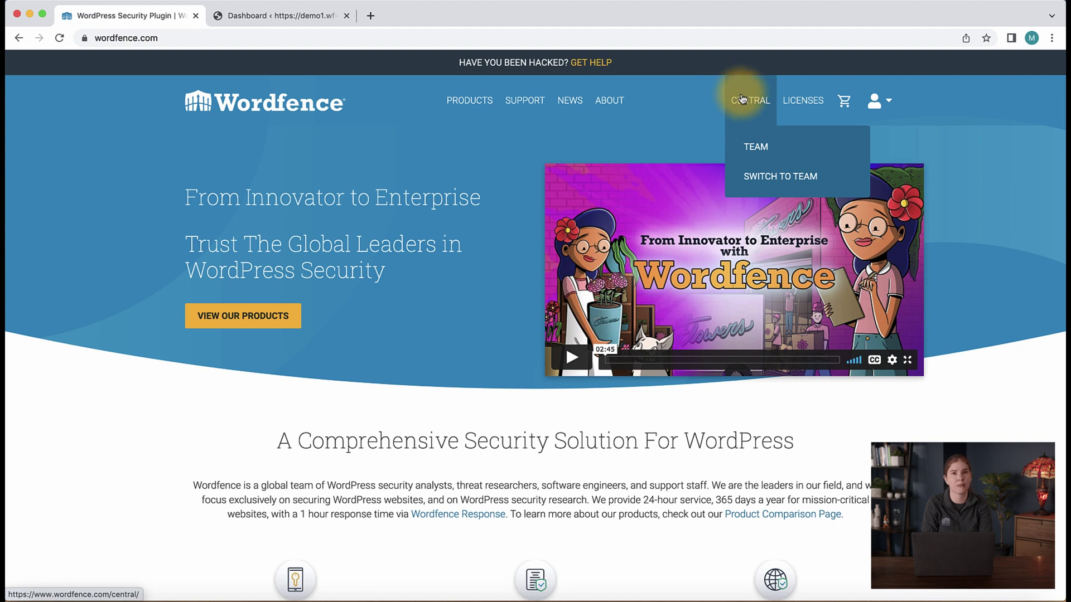
{"action": "left_click", "coordinate": [741, 99]}
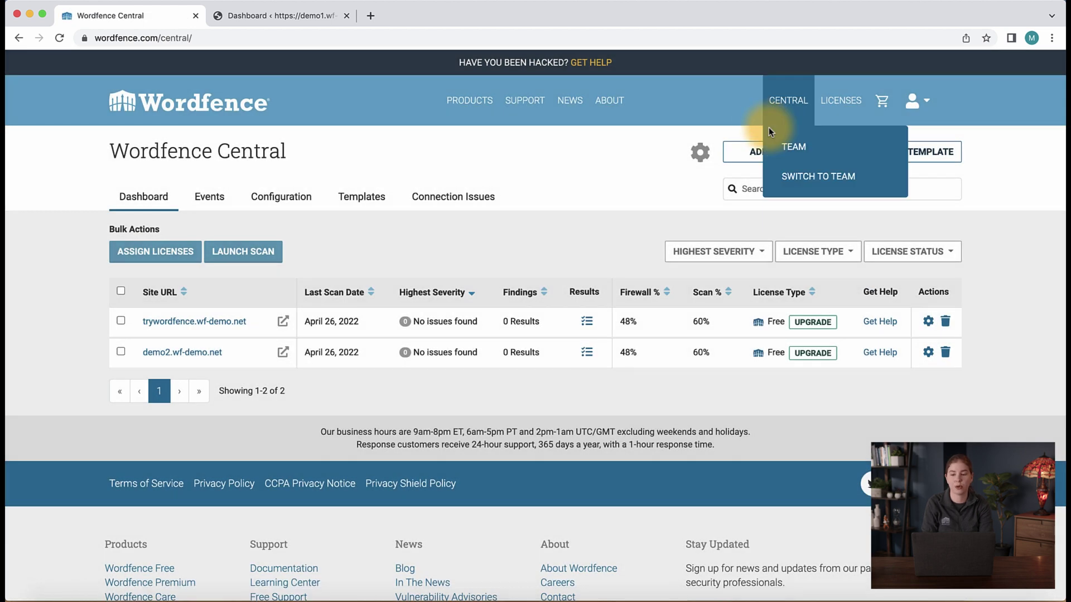
{"action": "left_click", "coordinate": [746, 149]}
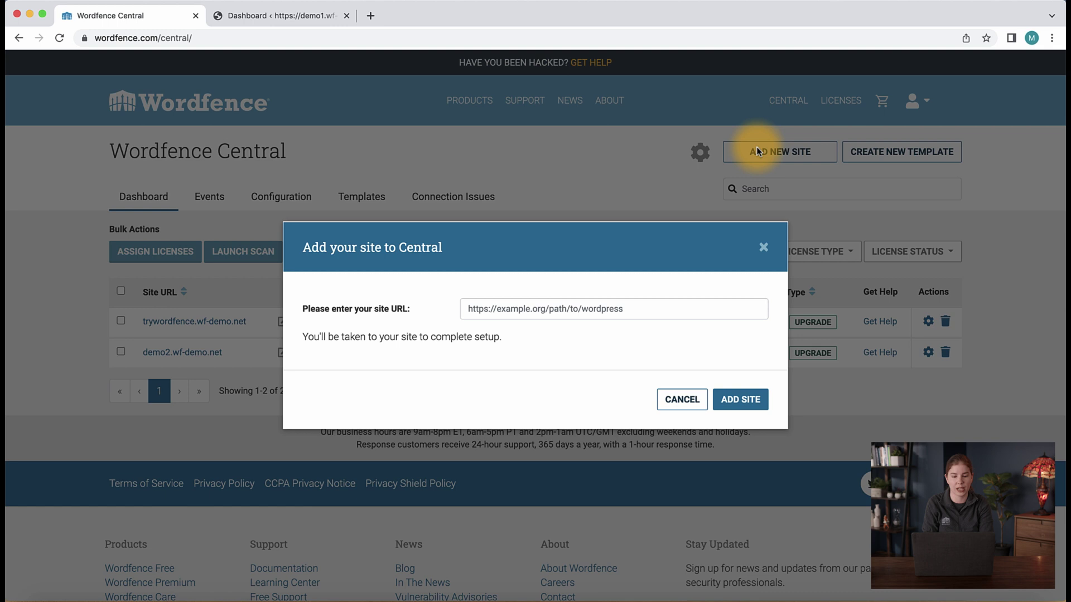
{"action": "left_click", "coordinate": [310, 16]}
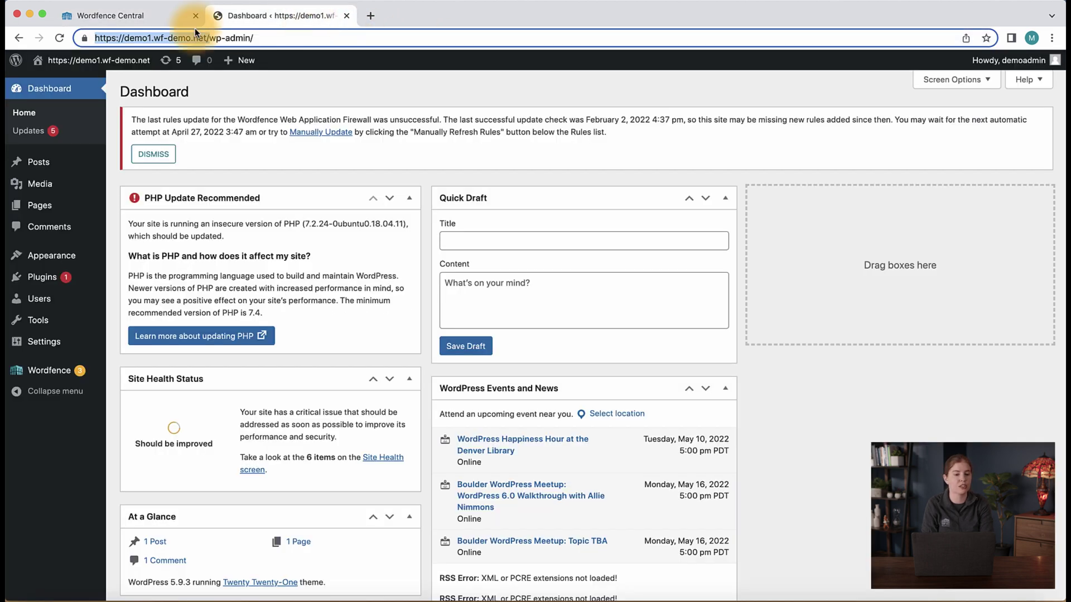
{"action": "left_click", "coordinate": [121, 37]}
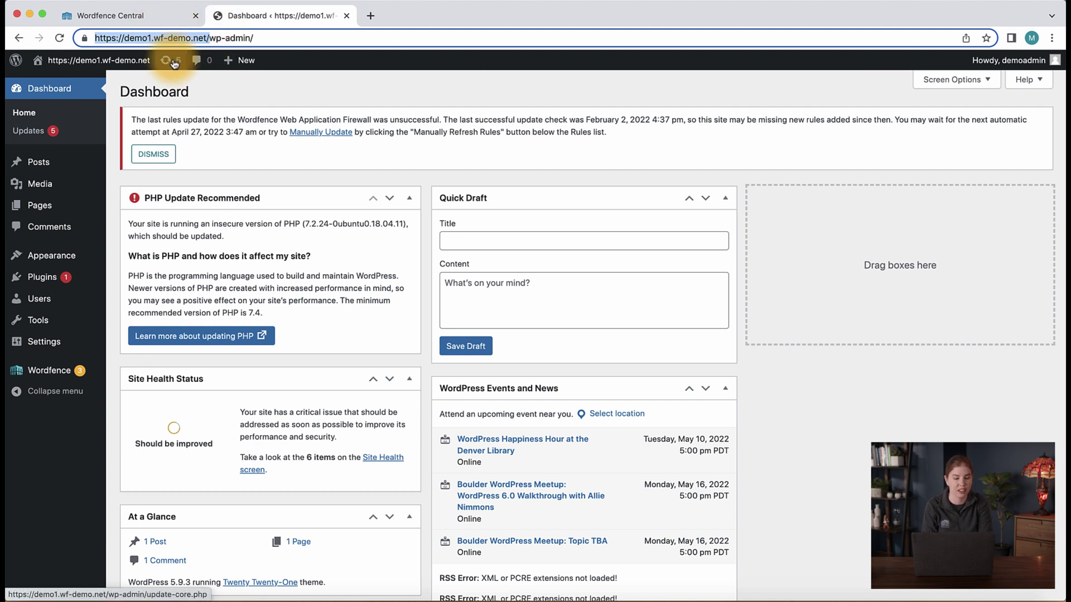
- Enter demo1.wf-demo.net as the site URL in Central and submit it
{"action": "left_click", "coordinate": [145, 13]}
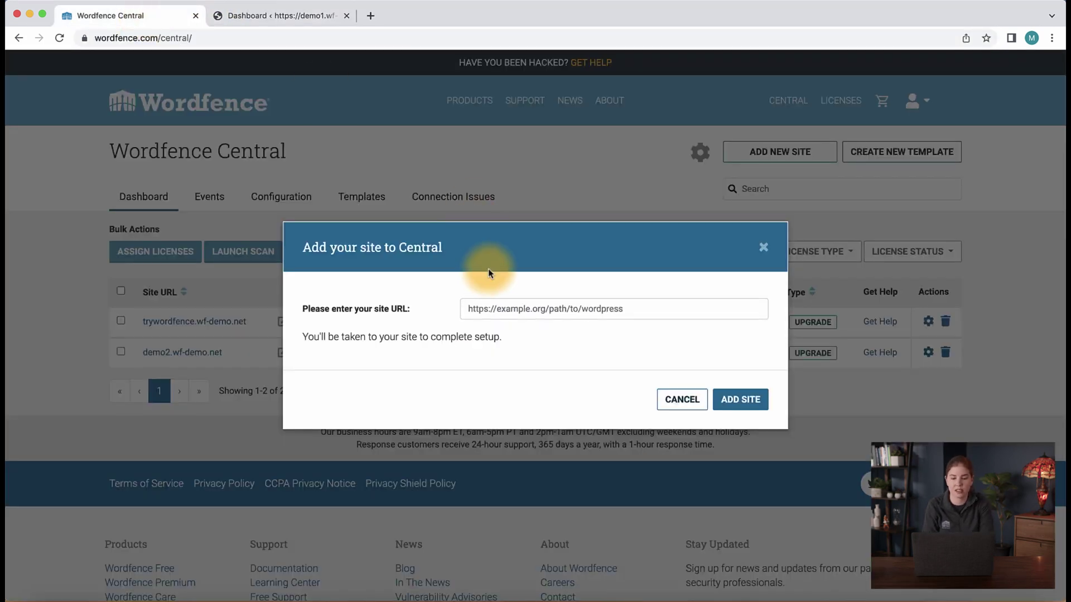
{"action": "left_click", "coordinate": [495, 299]}
{"action": "key", "text": "Down"}
{"action": "key", "text": "Return"}
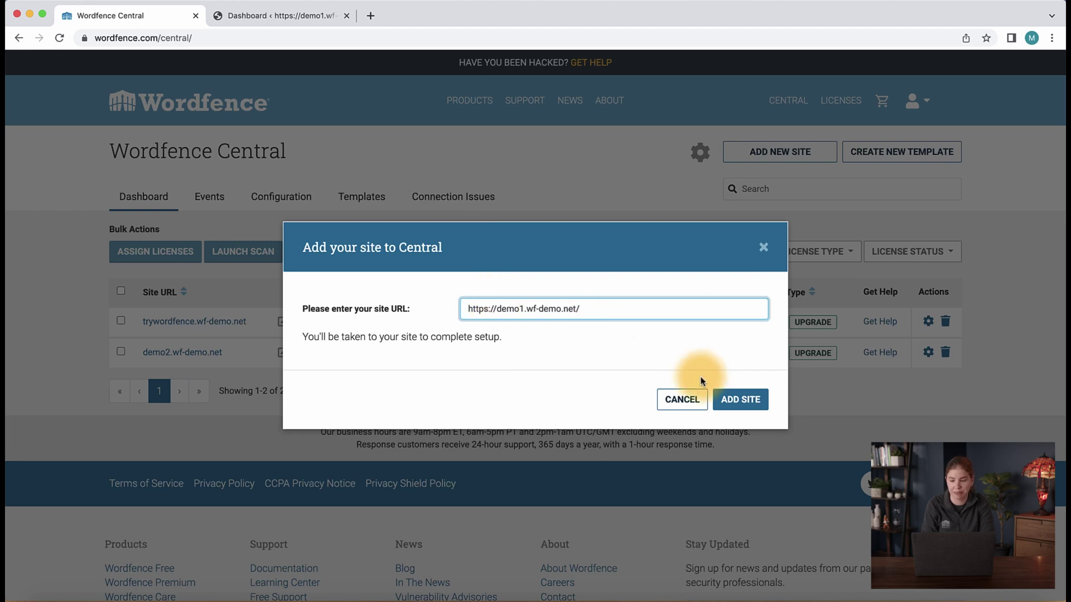
{"action": "left_click", "coordinate": [744, 401]}
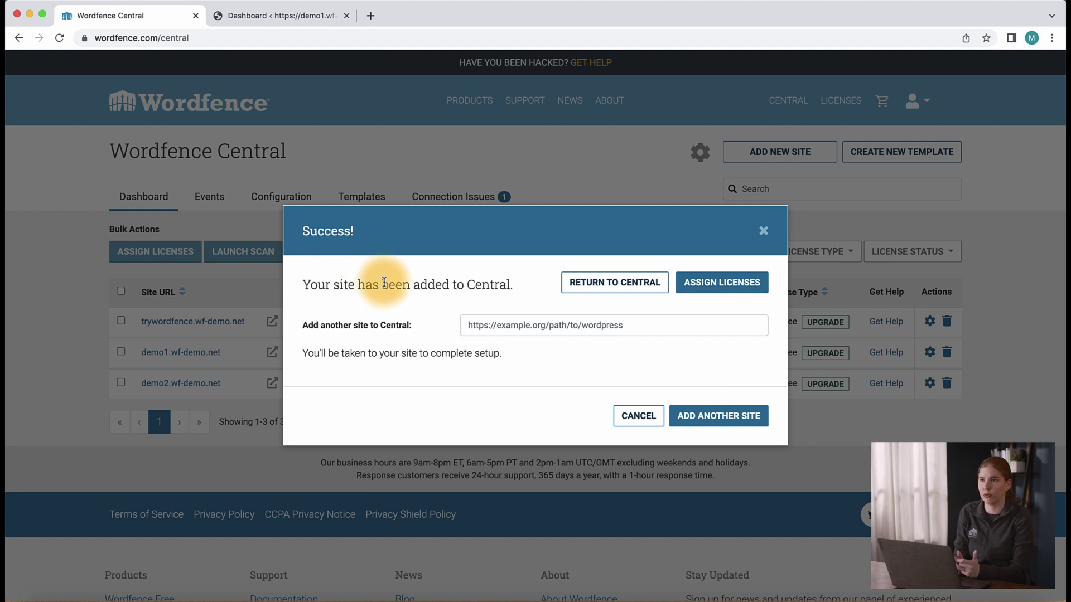
- Check demo1.wf-demo.net's Akismet Anti-Spam upgrade finding, then return to the three-site dashboard
{"action": "left_click", "coordinate": [593, 283]}
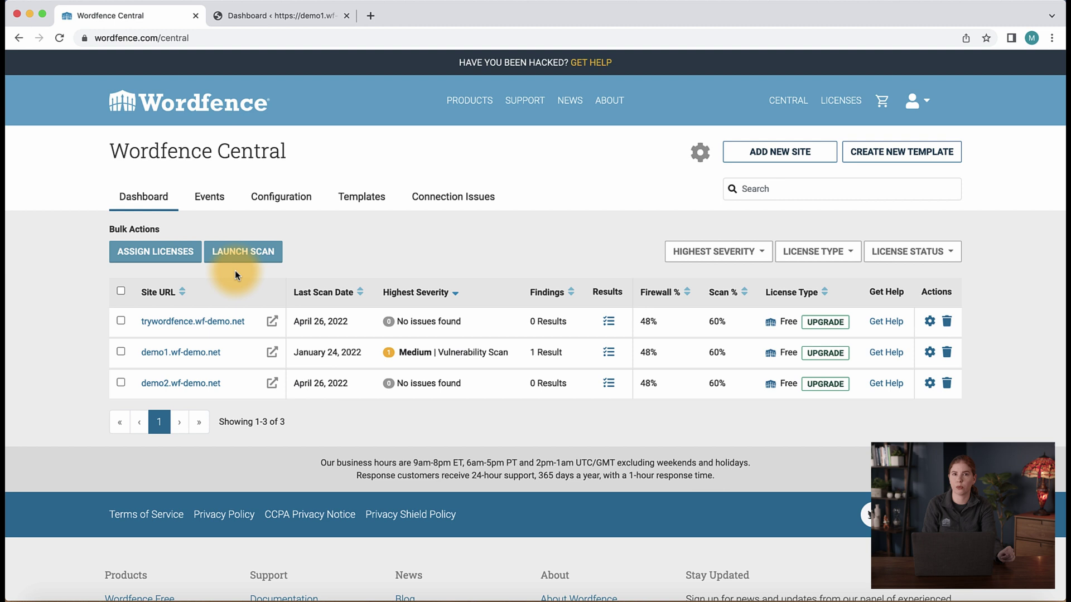
{"action": "left_click", "coordinate": [186, 352]}
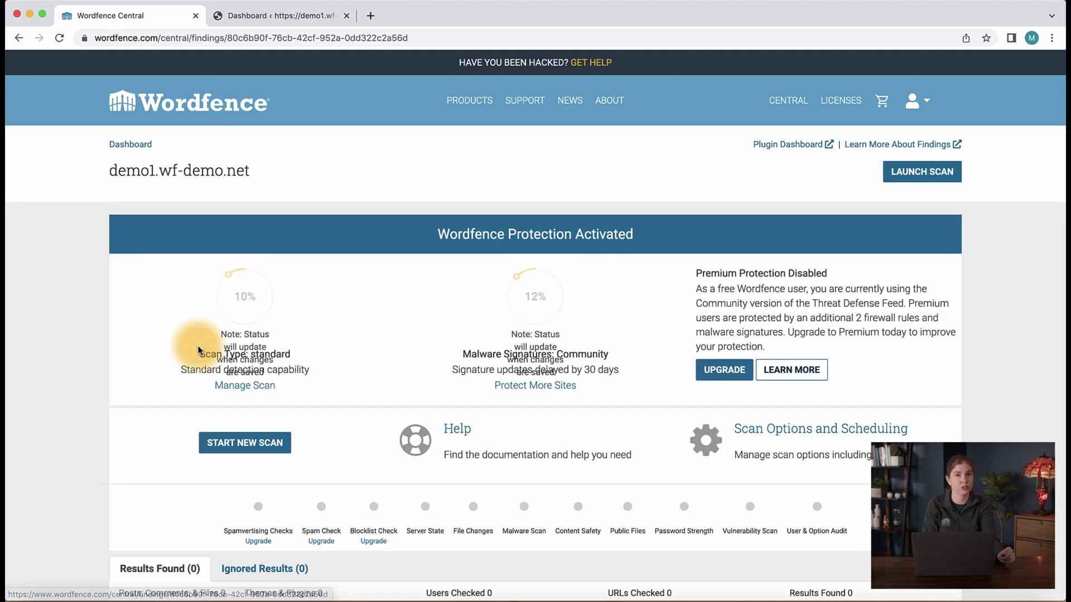
{"action": "scroll", "coordinate": [199, 351], "scroll_direction": "down", "scroll_amount": 8}
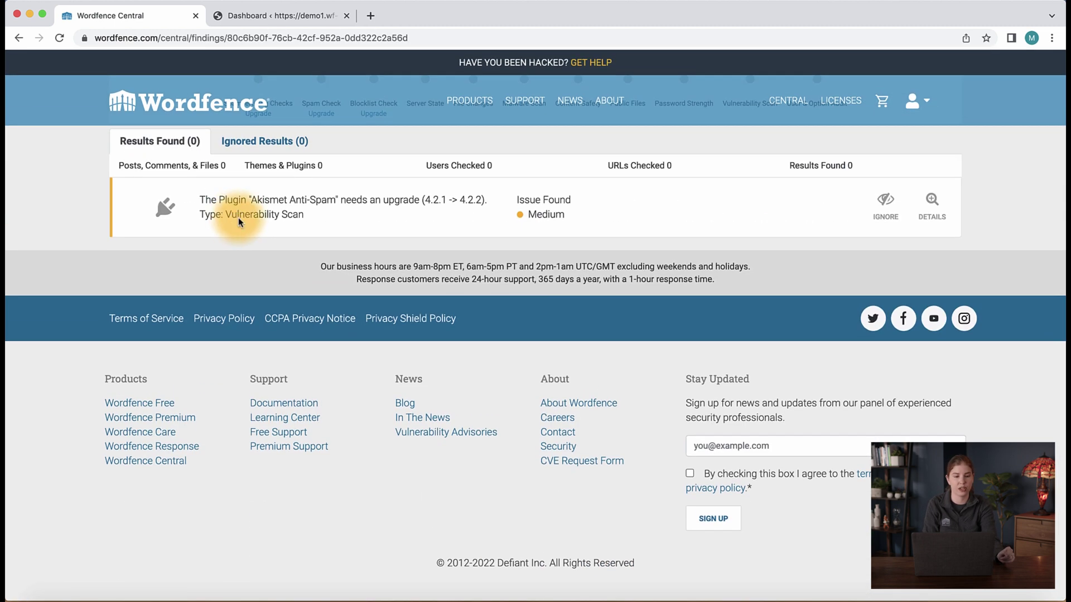
{"action": "left_click", "coordinate": [19, 38]}
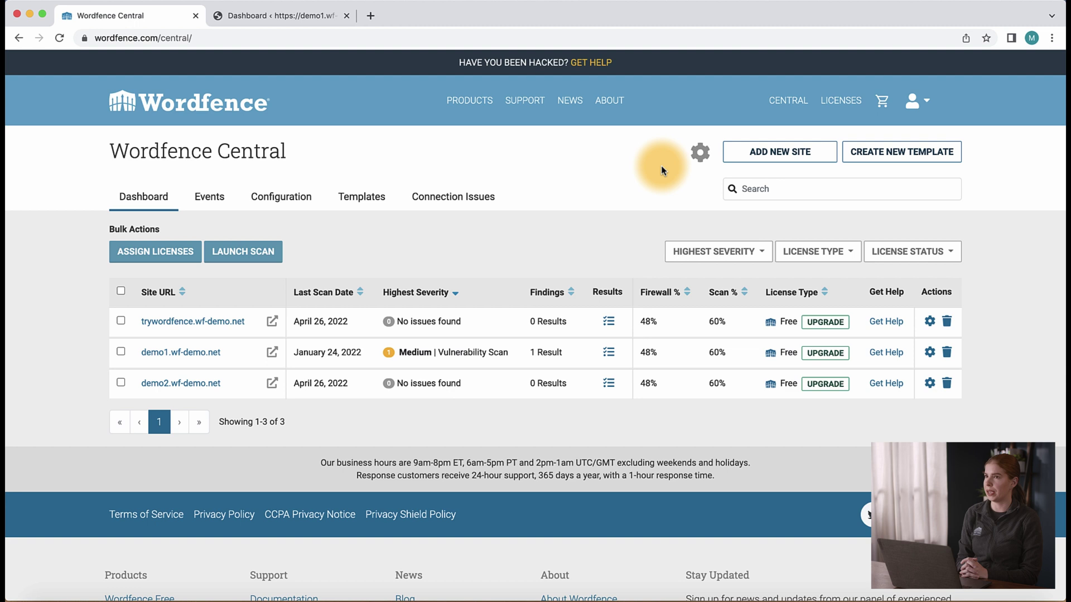
- Review the Central settings for scan-finding alerts, daily digest and other security events
{"action": "left_click", "coordinate": [701, 152]}
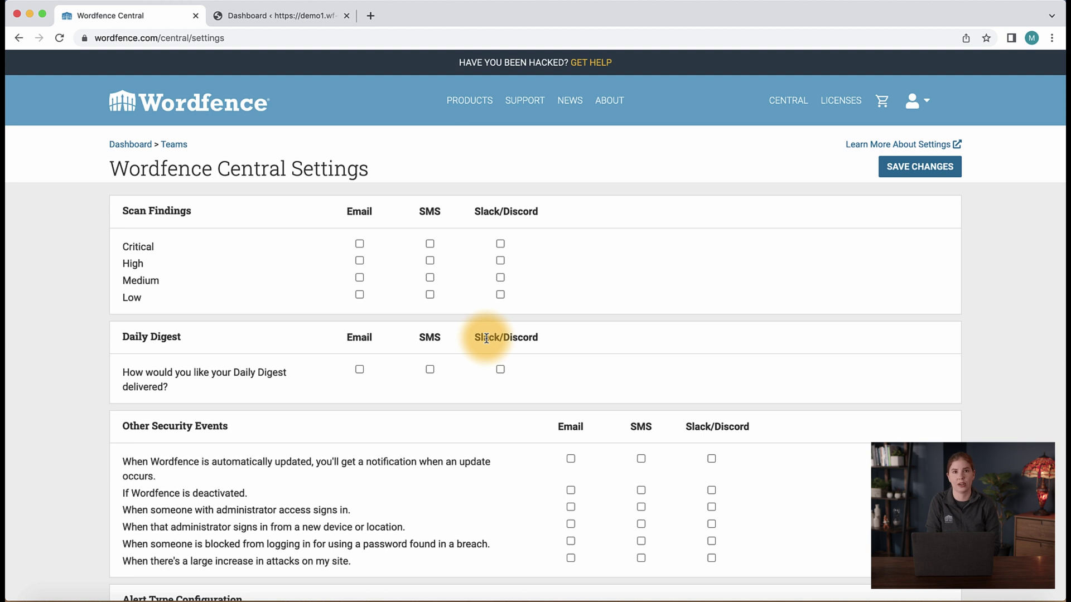
{"action": "scroll", "coordinate": [39, 382], "scroll_direction": "down", "scroll_amount": 4}
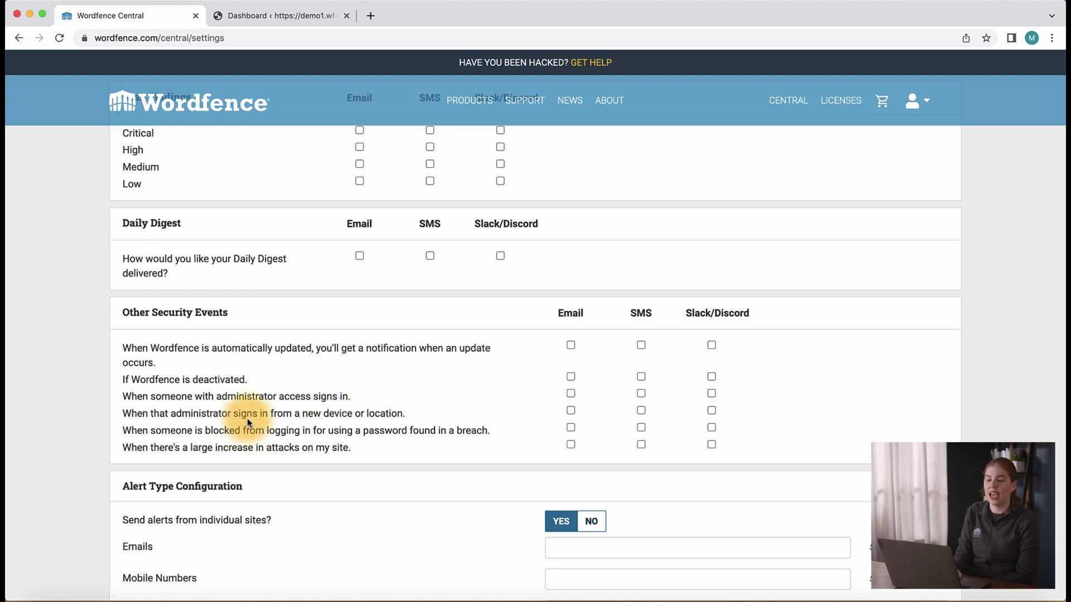
{"action": "scroll", "coordinate": [148, 406], "scroll_direction": "down", "scroll_amount": 3}
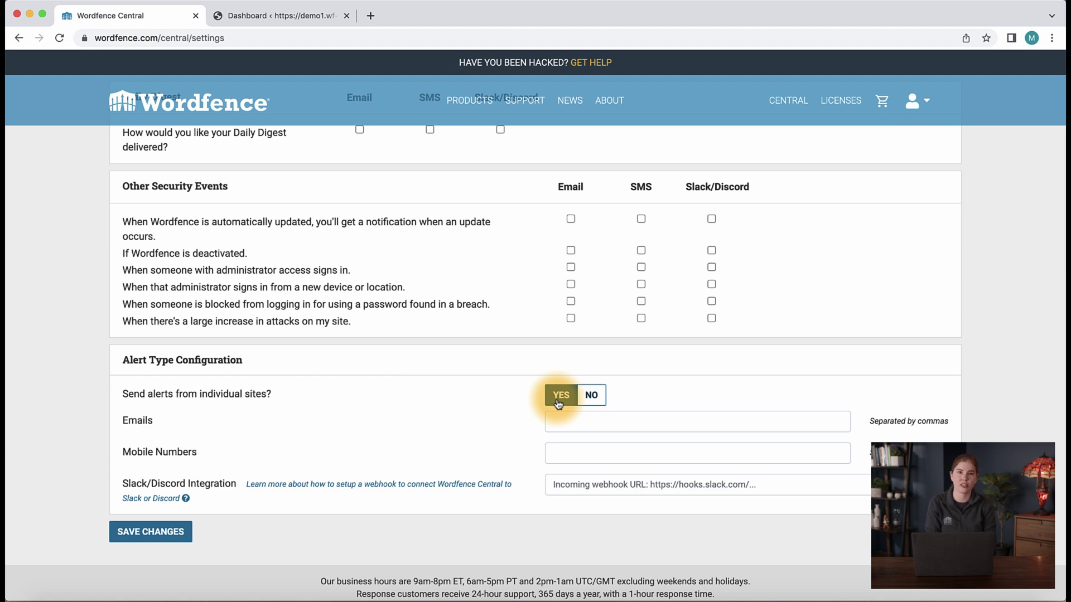
- Toggle 'Send alerts from individual sites' to No and back to Yes
{"action": "left_click", "coordinate": [590, 398]}
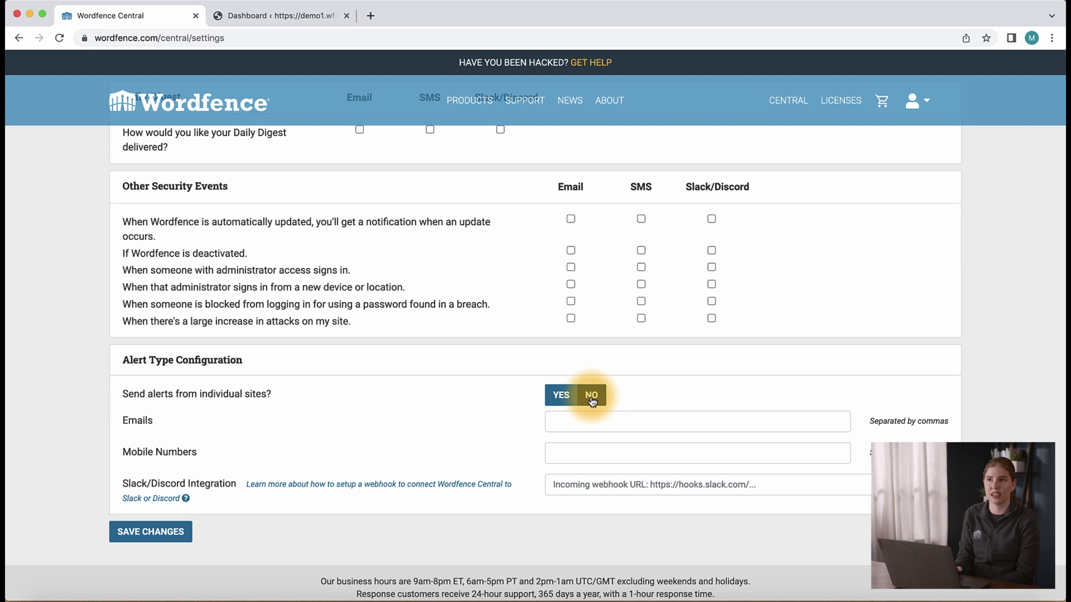
{"action": "left_click", "coordinate": [561, 396]}
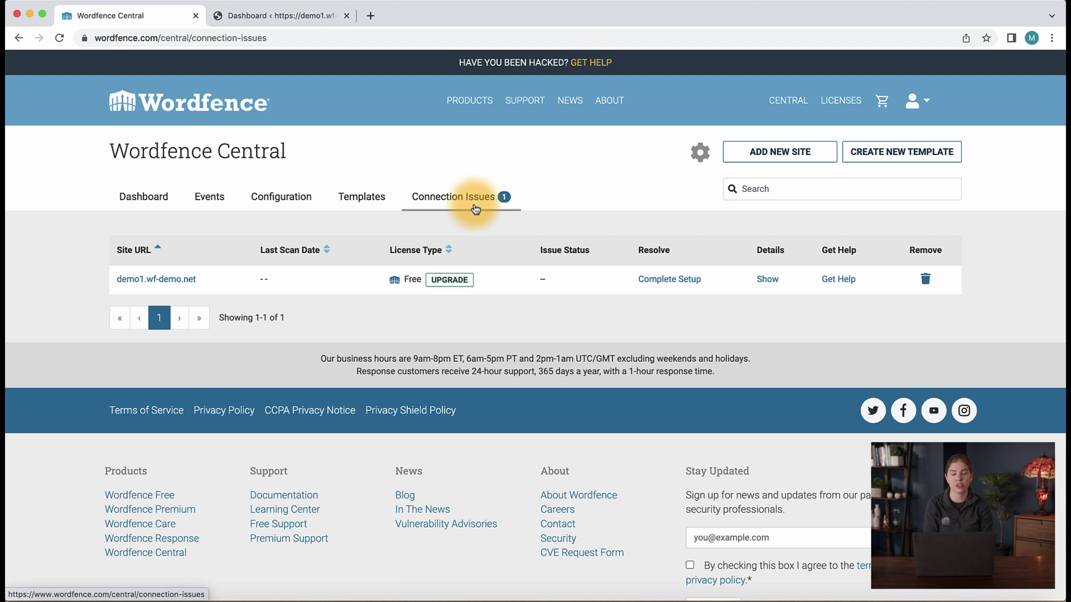
- Complete setup for demo1.wf-demo.net, then return to its WordPress Dashboard tab
{"action": "left_click", "coordinate": [691, 285]}
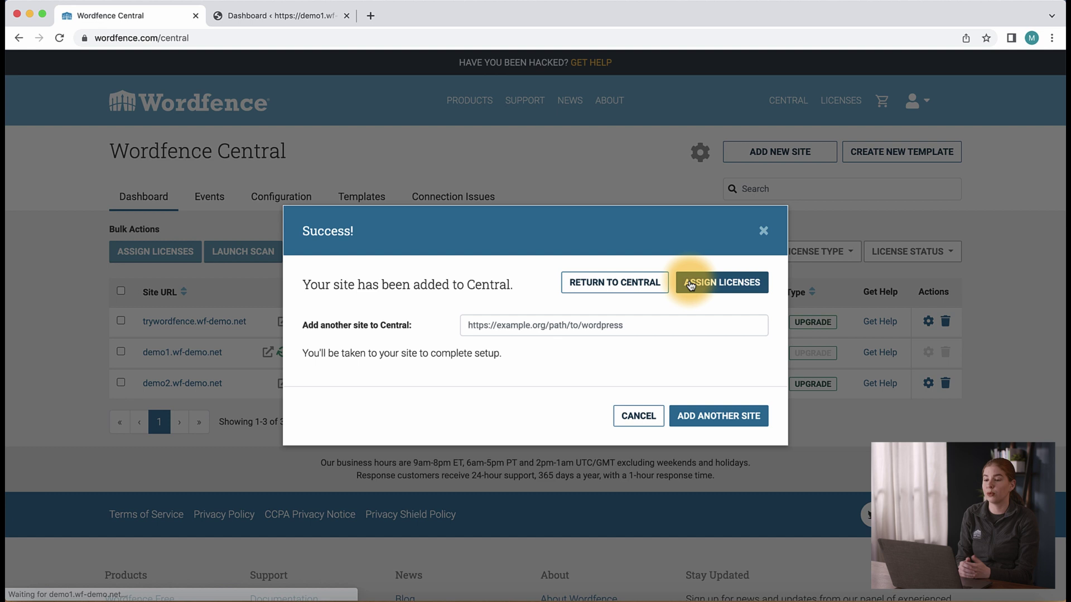
{"action": "left_click", "coordinate": [277, 22]}
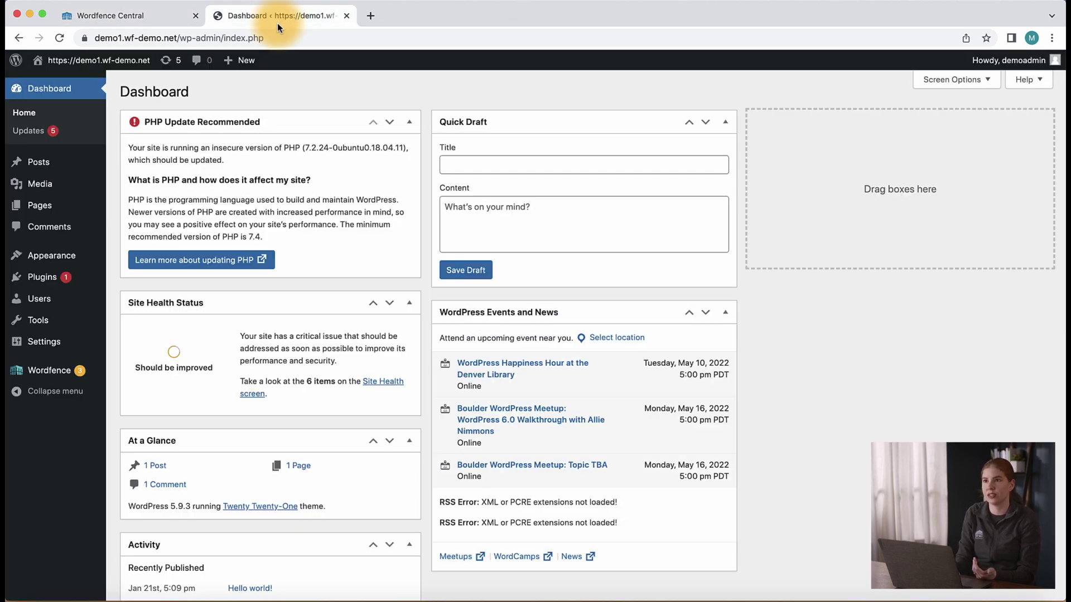
- Clear Central connection data in Wordfence Tools > Diagnostics > Other Tests, then reload Central
{"action": "mouse_move", "coordinate": [73, 370]}
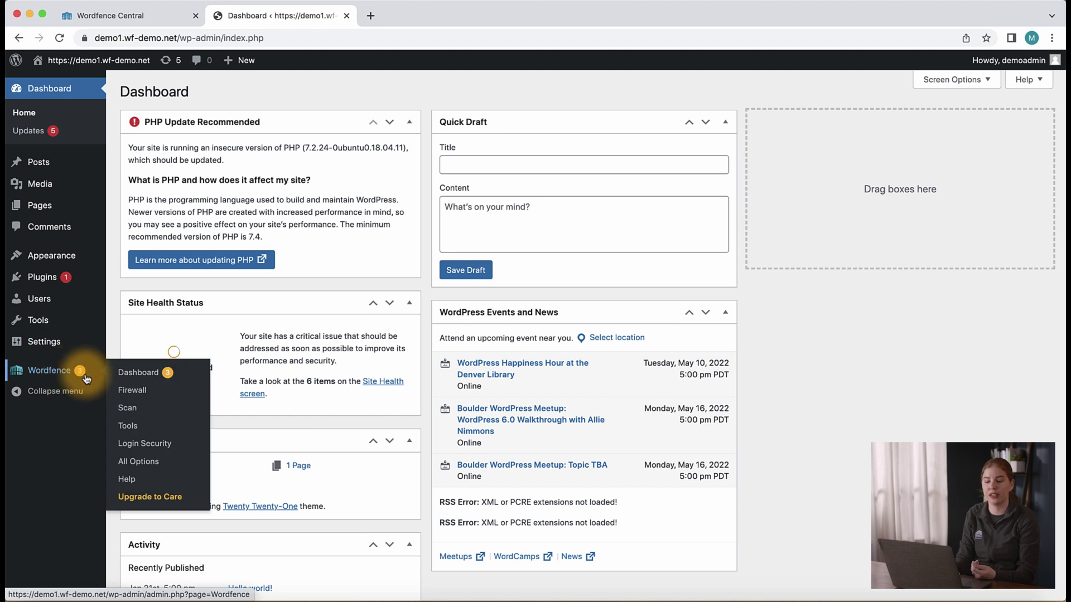
{"action": "left_click", "coordinate": [128, 427]}
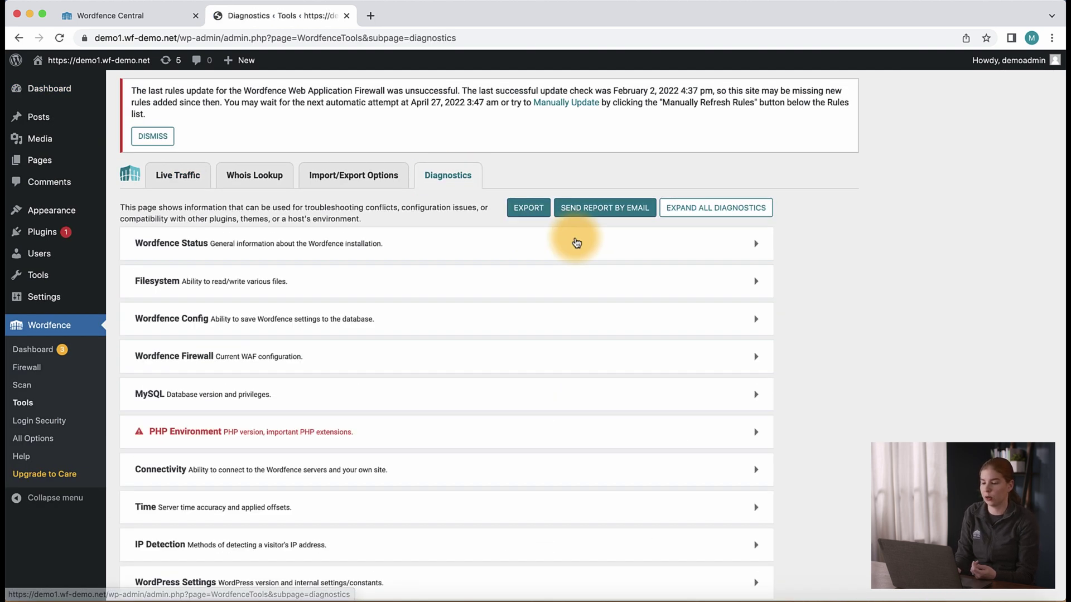
{"action": "scroll", "coordinate": [558, 234], "scroll_direction": "down", "scroll_amount": 5}
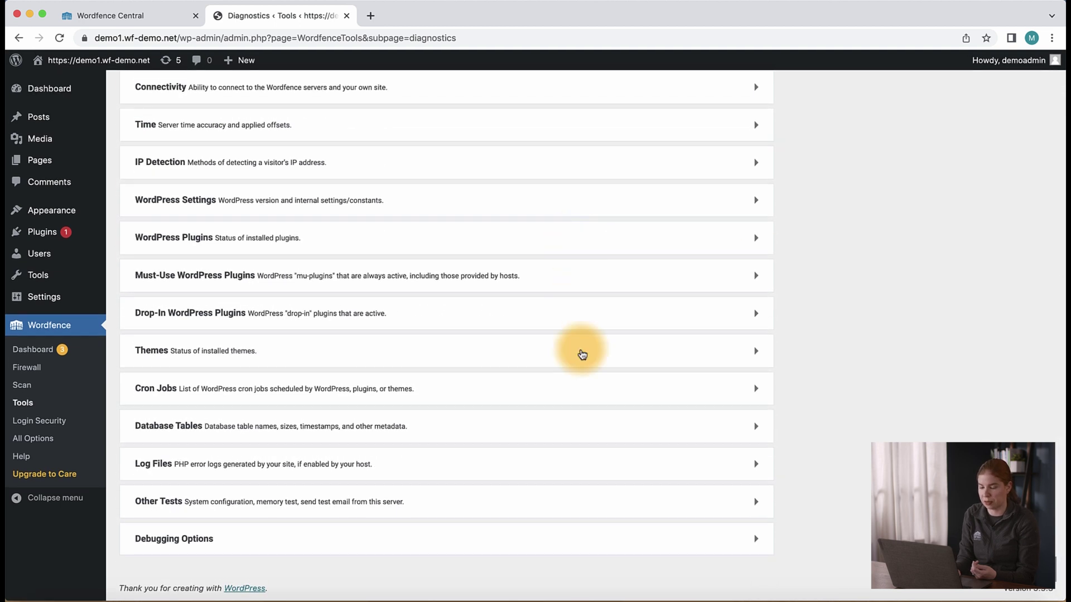
{"action": "left_click", "coordinate": [415, 505]}
{"action": "scroll", "coordinate": [424, 505], "scroll_direction": "down", "scroll_amount": 5}
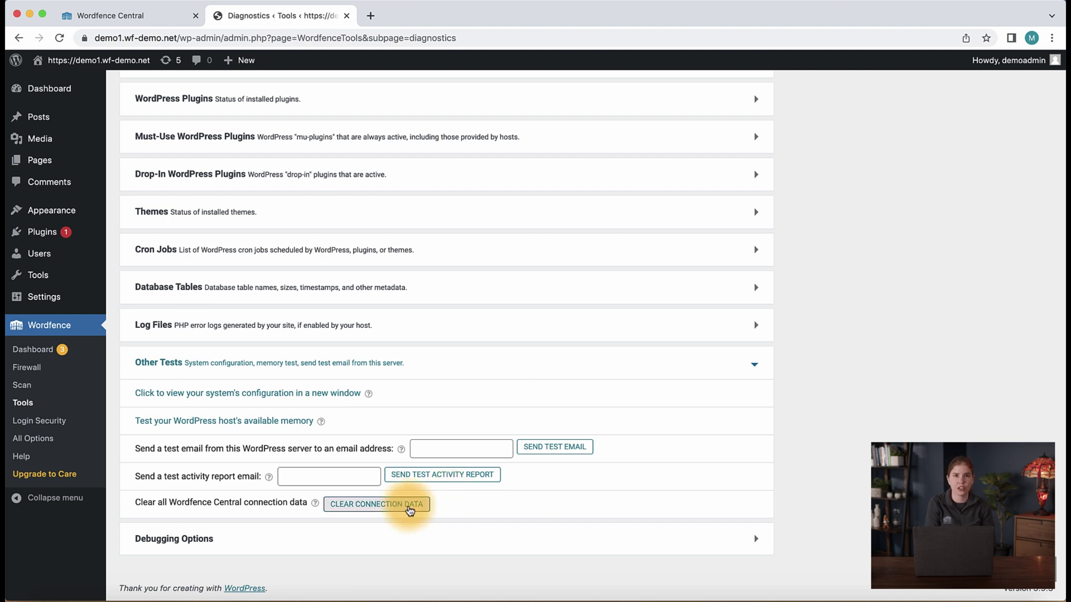
{"action": "left_click", "coordinate": [410, 511]}
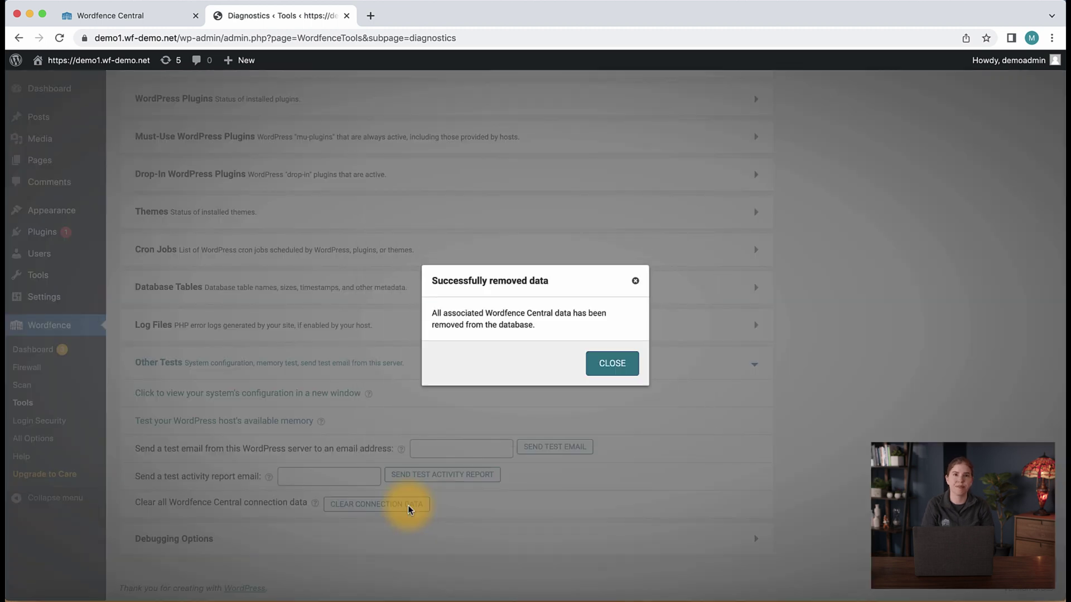
{"action": "left_click", "coordinate": [148, 16]}
{"action": "key", "text": "super+r"}
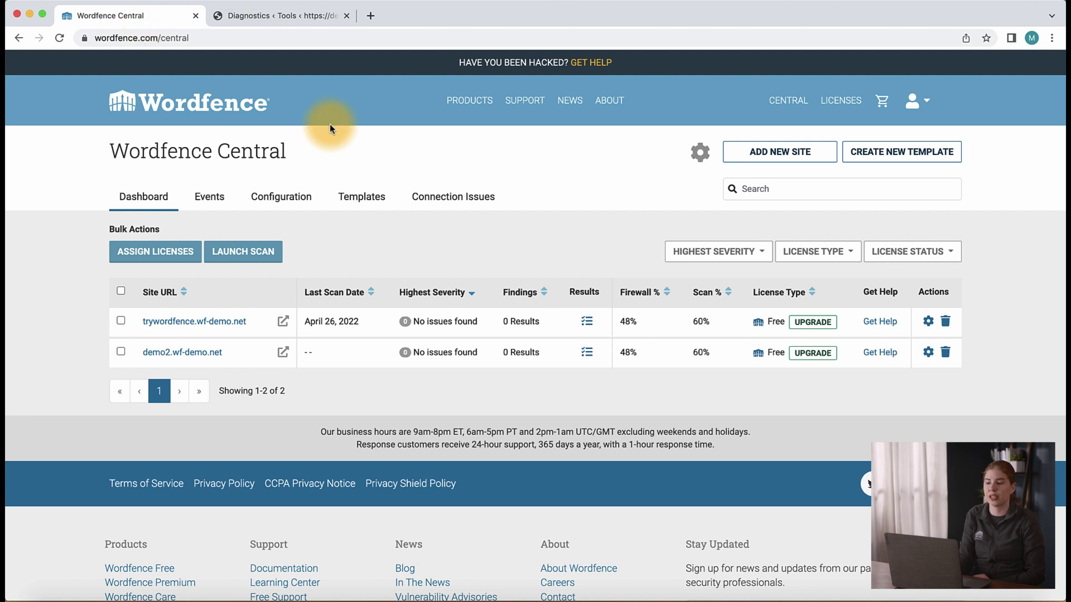
- Check Connection Issues, re-add demo1.wf-demo.net from the URL suggestion, and dismiss the Success dialog
{"action": "left_click", "coordinate": [433, 202]}
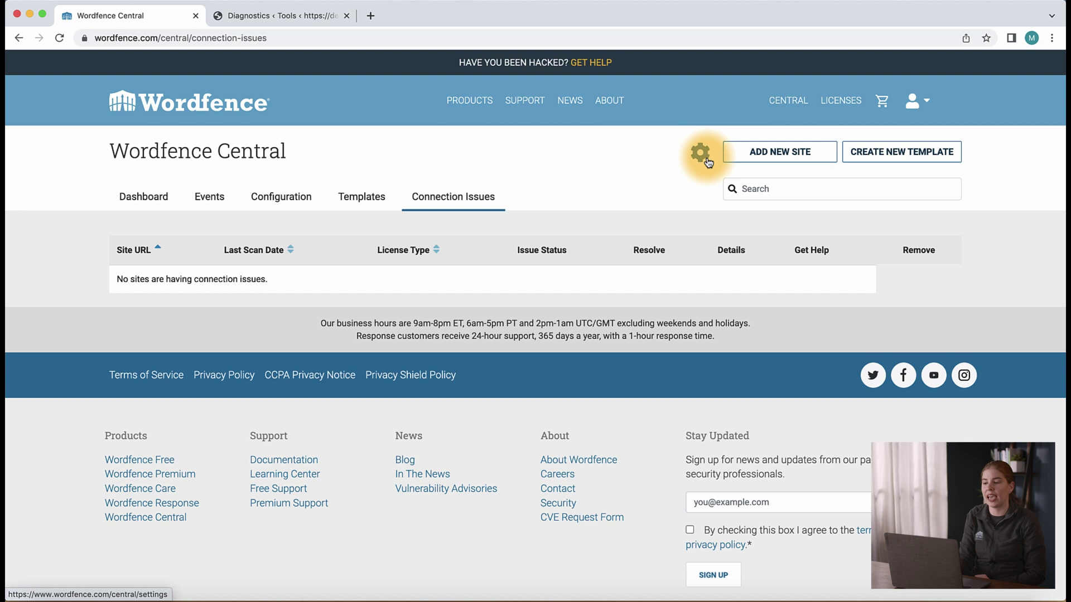
{"action": "left_click", "coordinate": [761, 161]}
{"action": "left_click", "coordinate": [545, 304]}
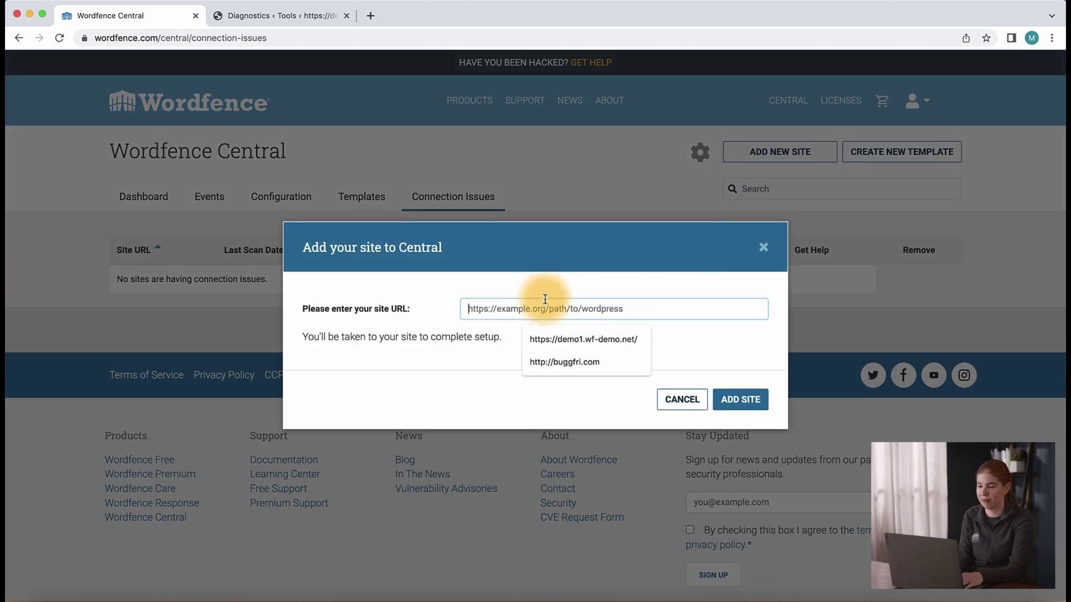
{"action": "key", "text": "Down"}
{"action": "key", "text": "Return"}
{"action": "left_click", "coordinate": [750, 414]}
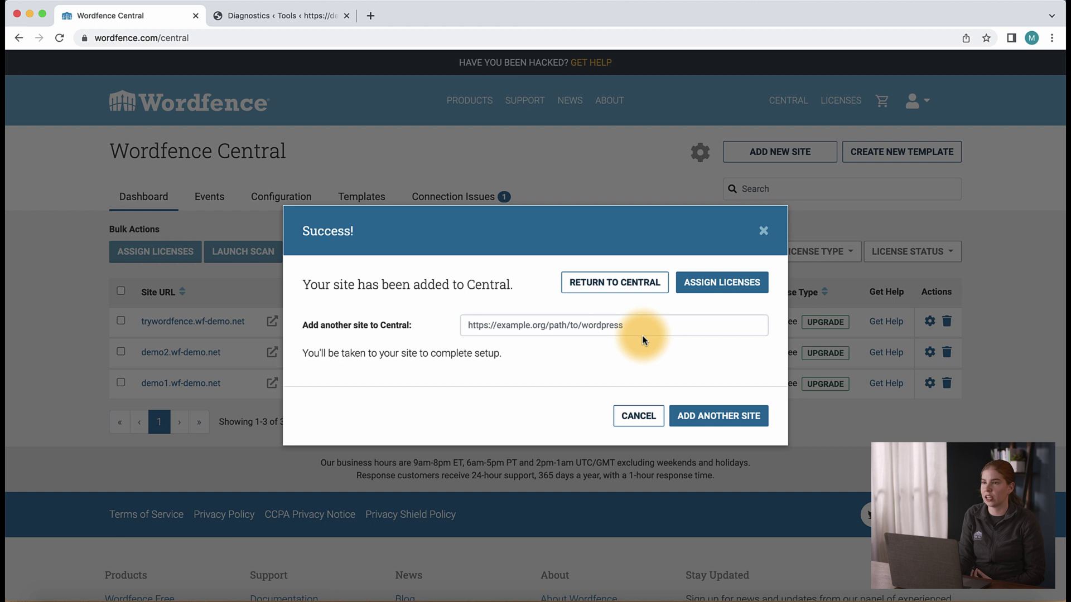
{"action": "left_click", "coordinate": [635, 418]}
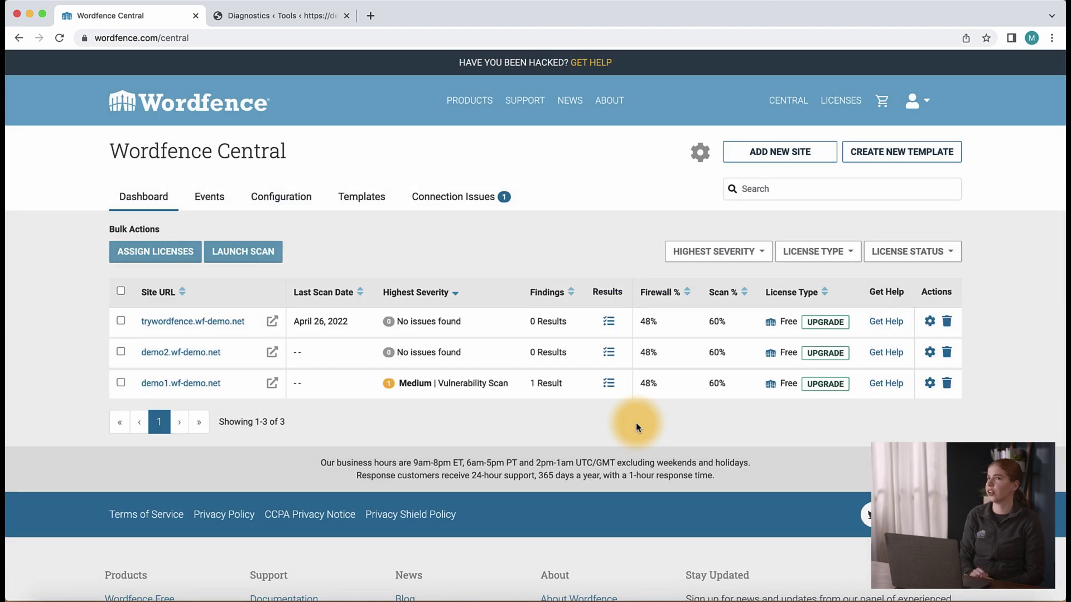